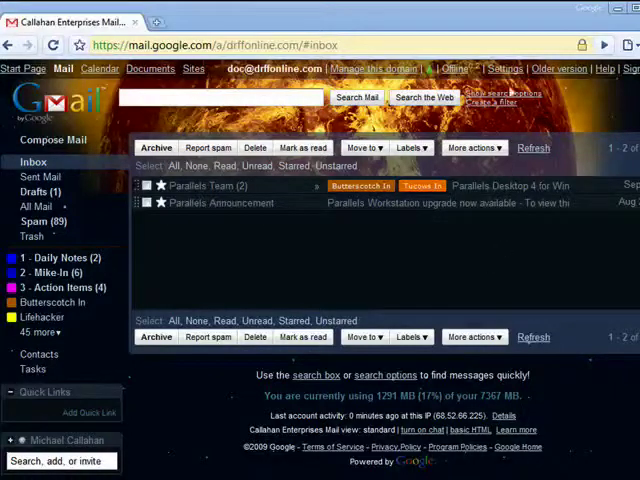
Open Gmail Settings at the Labs tab to browse the experimental features
left_click(505, 68)
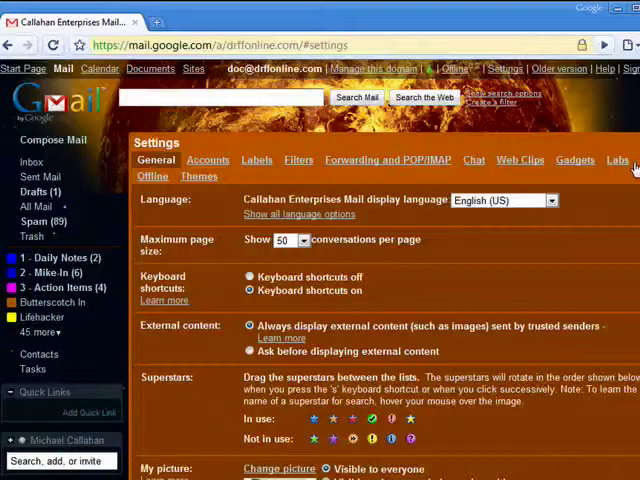
left_click(617, 160)
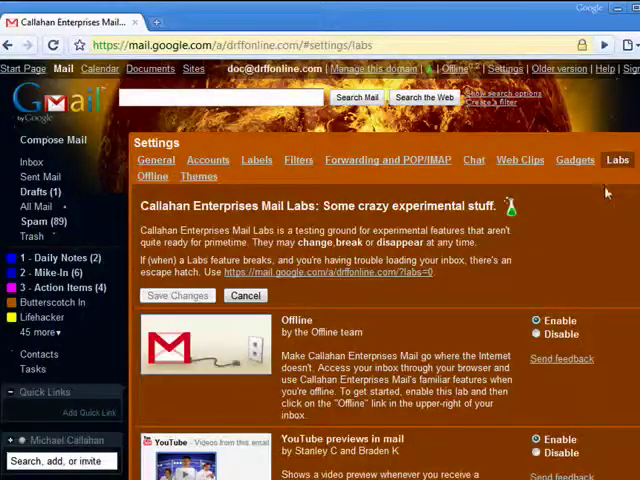
scroll(597, 266, "down", 3)
scroll(597, 266, "down", 2)
scroll(597, 266, "down", 3)
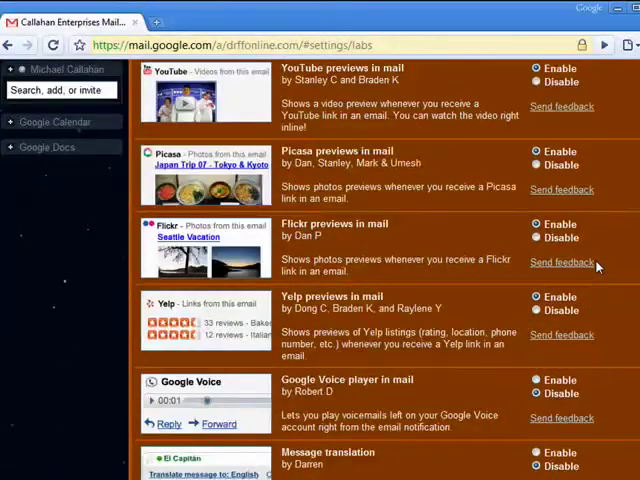
scroll(597, 266, "down", 3)
scroll(440, 175, "down", 5)
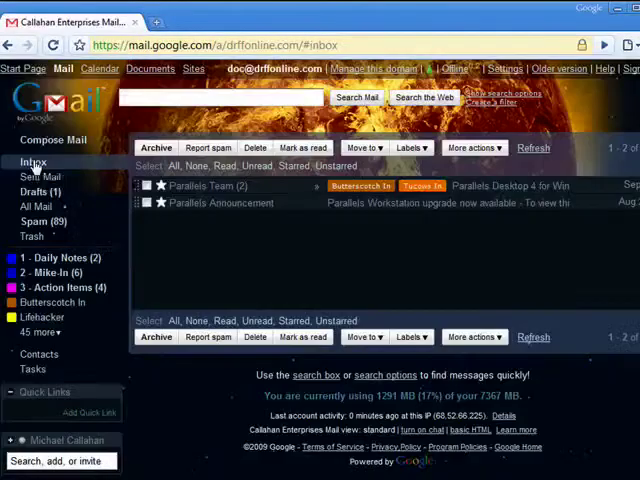
scroll(74, 304, "down", 1)
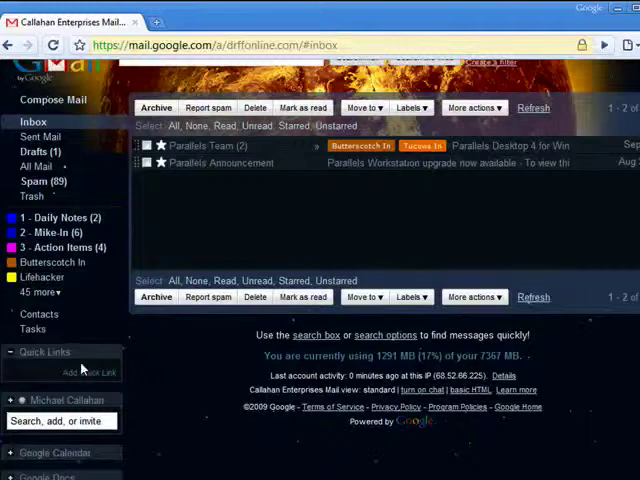
Expand the Google Calendar gadget in the sidebar to show upcoming events
left_click(12, 455)
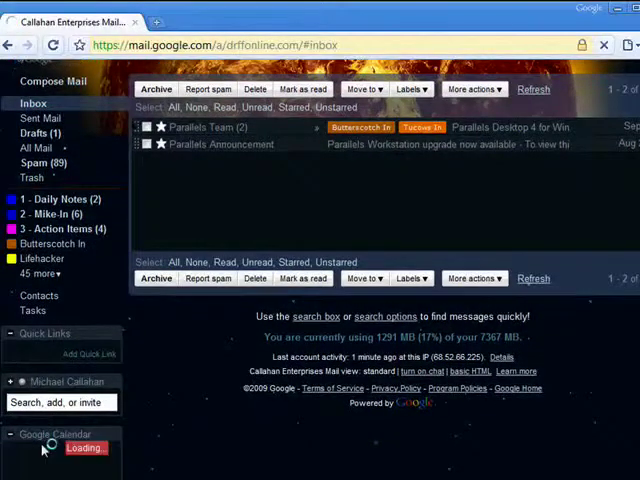
scroll(44, 448, "down", 3)
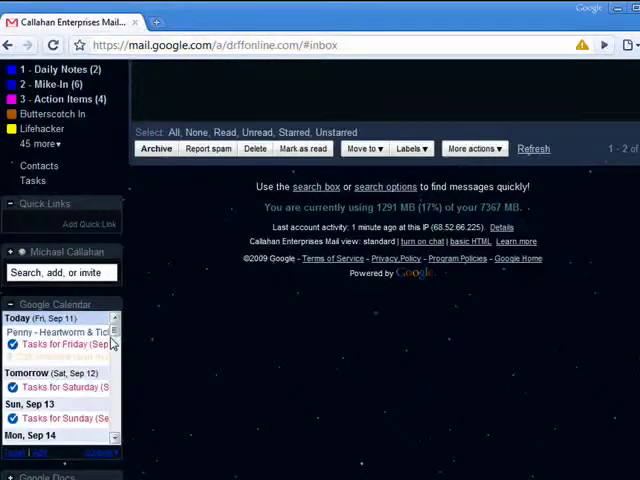